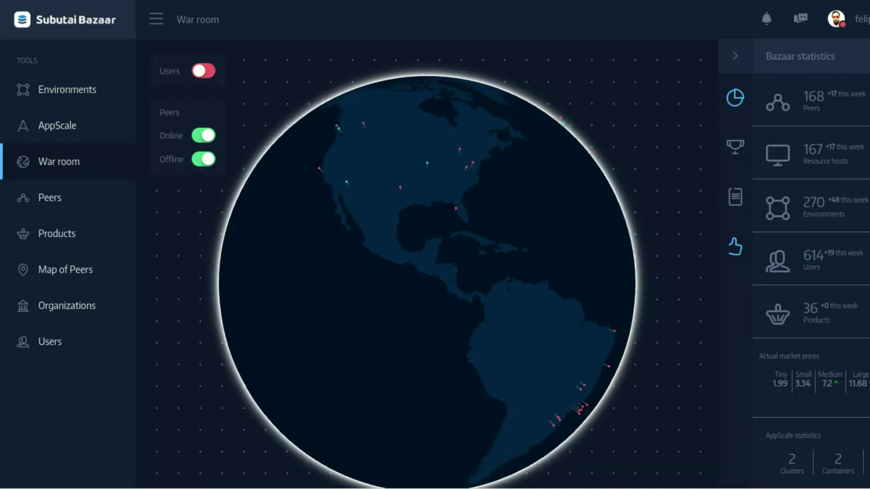
- Open the list of peers and add the peer Kassad-64 to the favorites
click(52, 198)
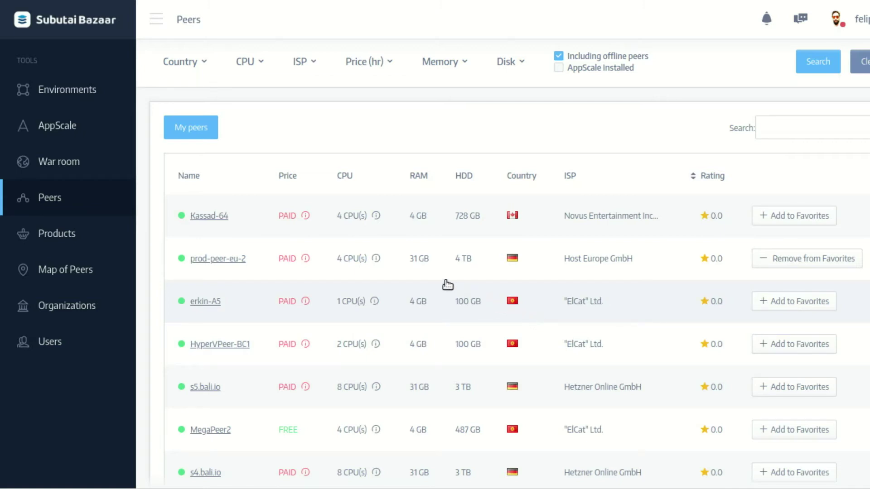
click(799, 216)
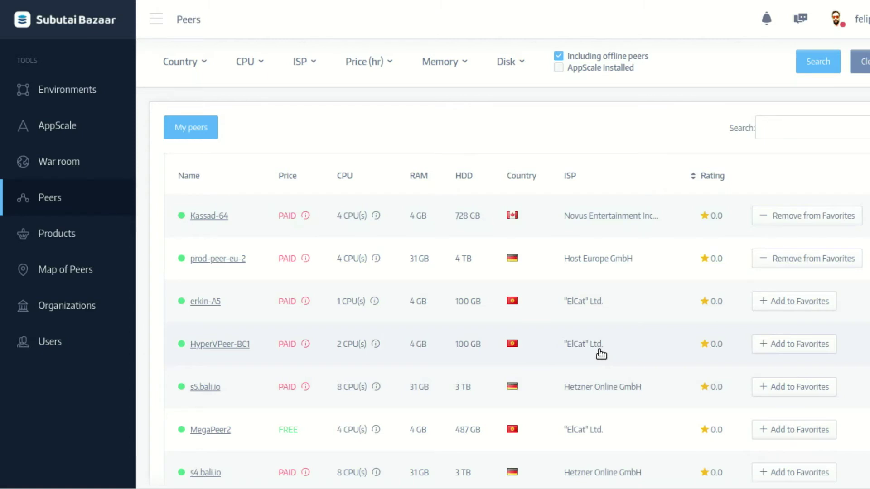
scroll(543, 317, down, 1)
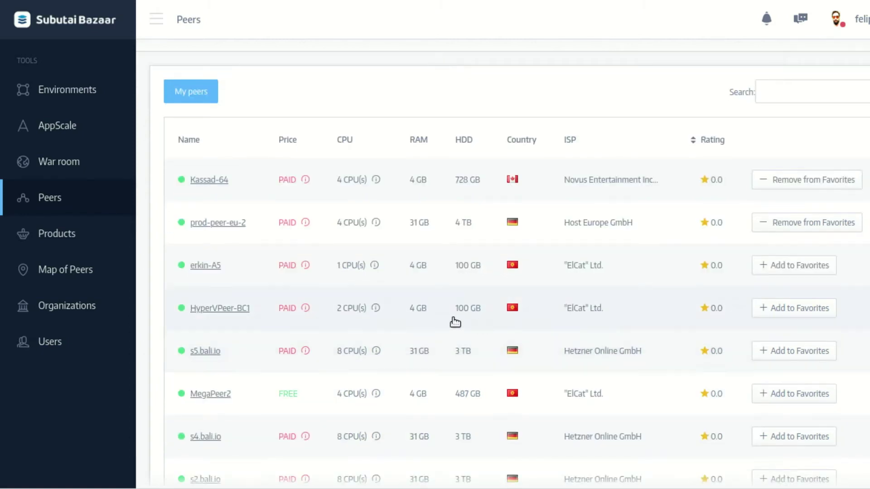
- Find the Nextcloud Server product among the available products and start building it
click(53, 234)
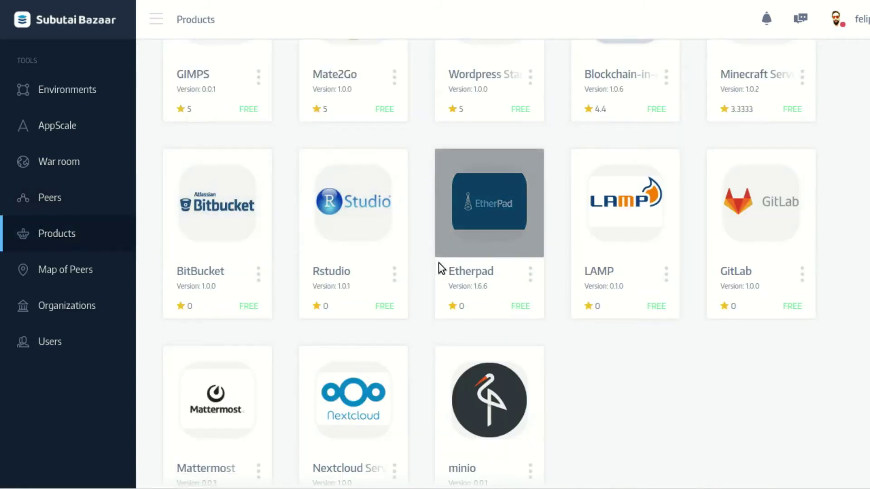
scroll(548, 222, down, 1)
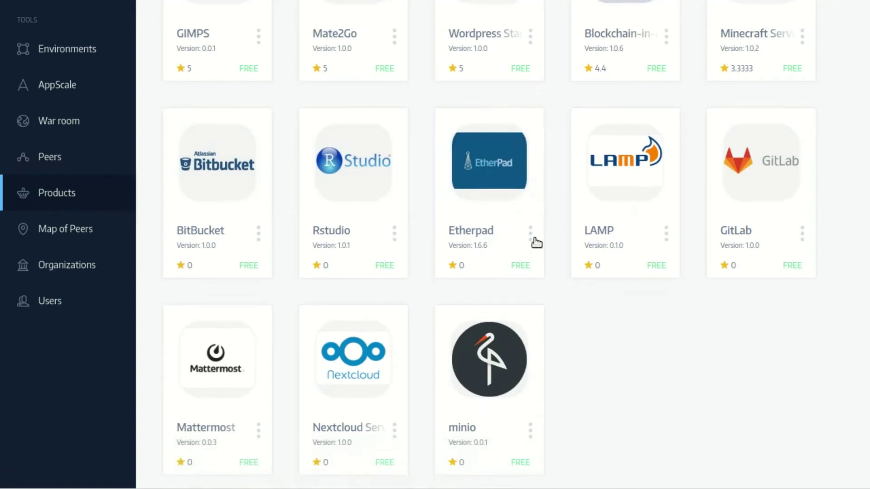
click(369, 393)
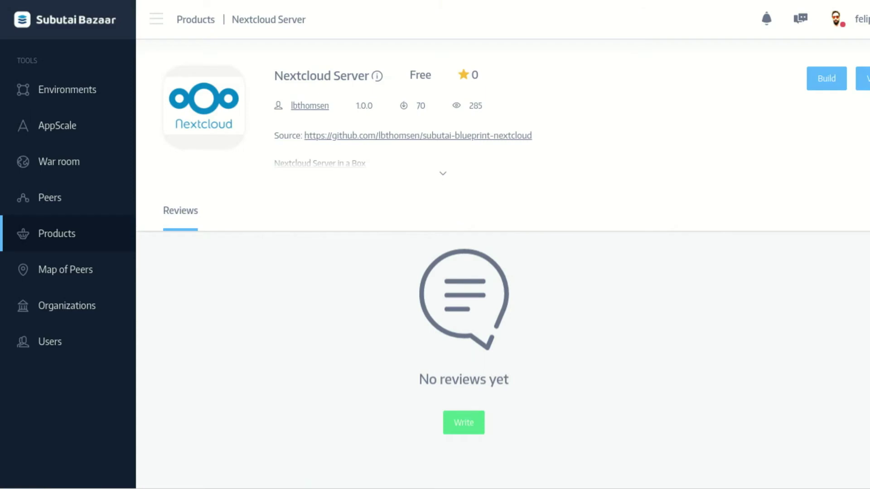
click(820, 76)
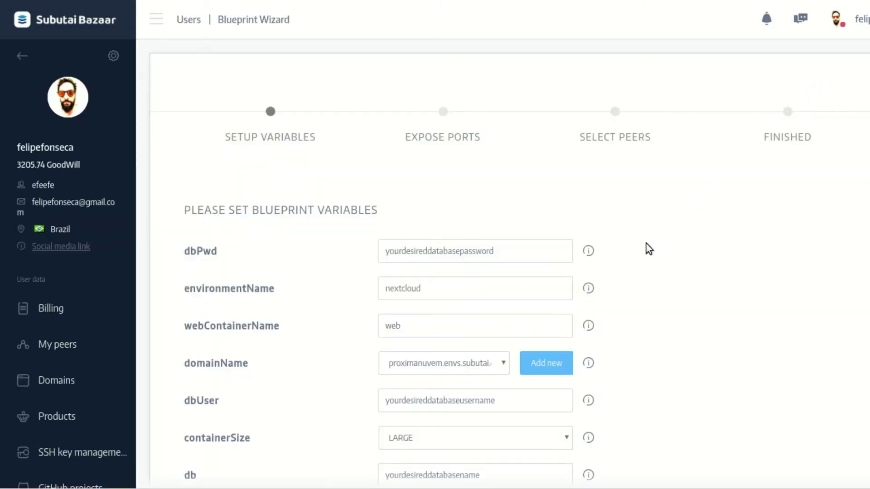
- Accept the default blueprint variables and exposed ports in the wizard and continue to the peer selection
scroll(663, 285, down, 3)
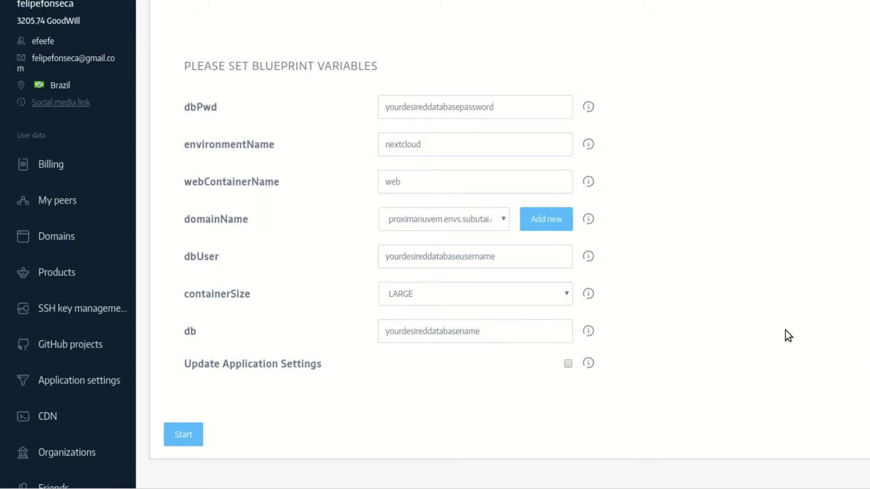
scroll(780, 327, down, 2)
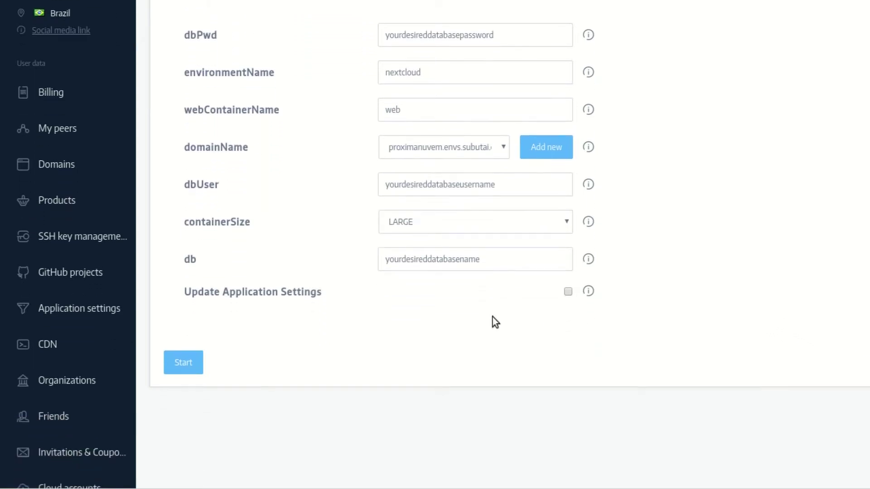
click(182, 368)
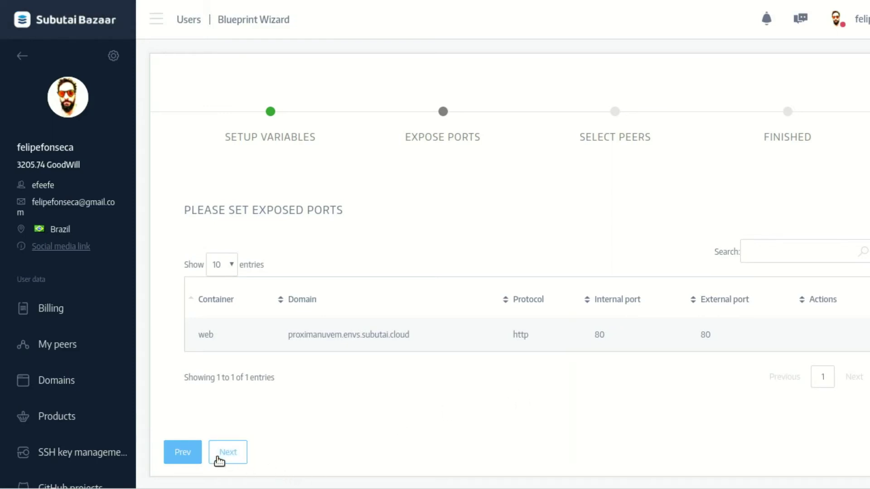
click(222, 455)
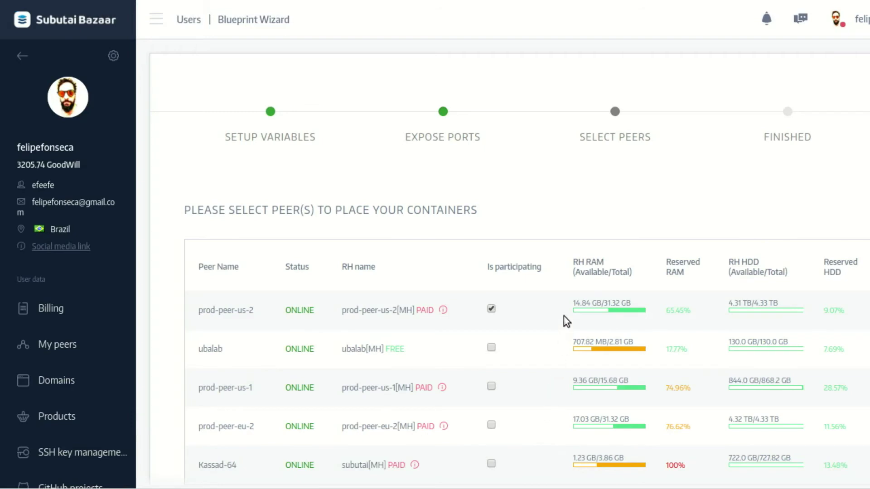
- Deselect prod-peer-us-2, select prod-peer-eu-2 as the participating peer for the containers, and submit the selection
click(491, 309)
scroll(515, 326, down, 2)
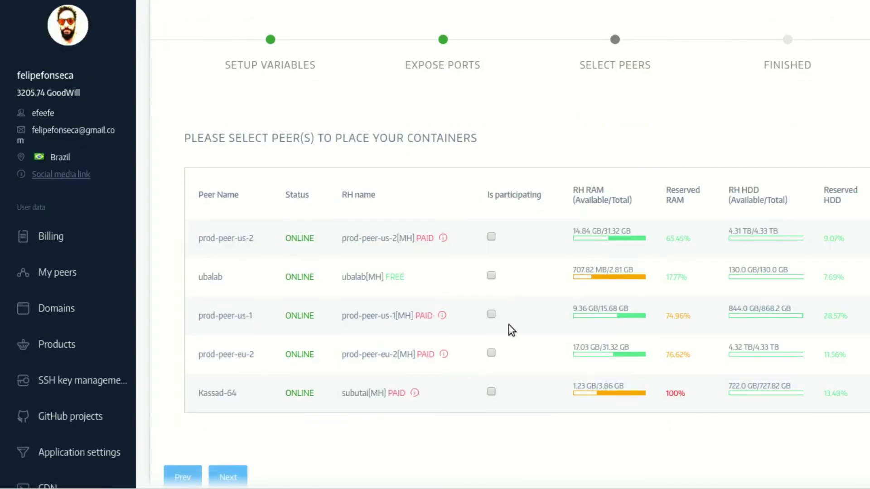
click(492, 355)
click(231, 477)
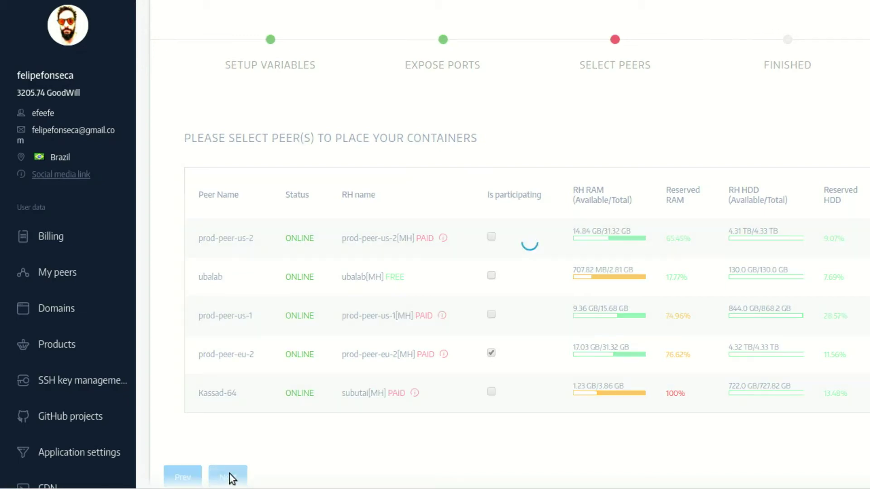
- Open the nextcloud environment and examine its containers and container port mapping
click(243, 302)
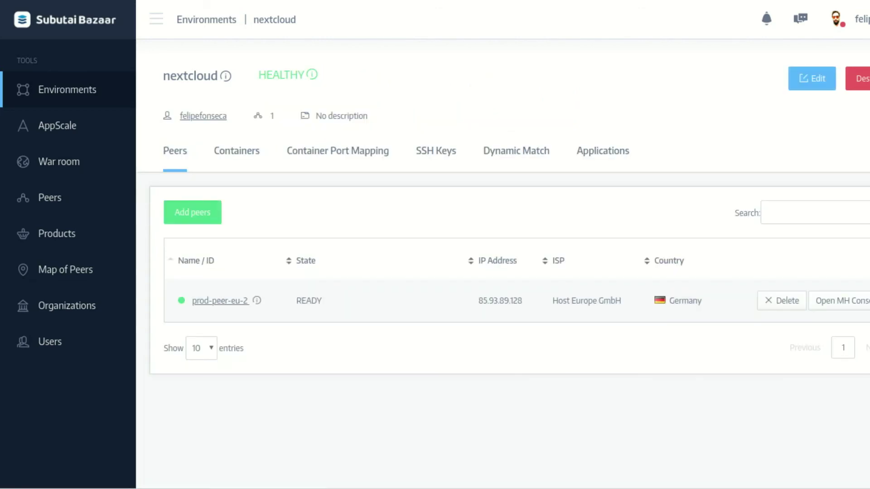
click(238, 154)
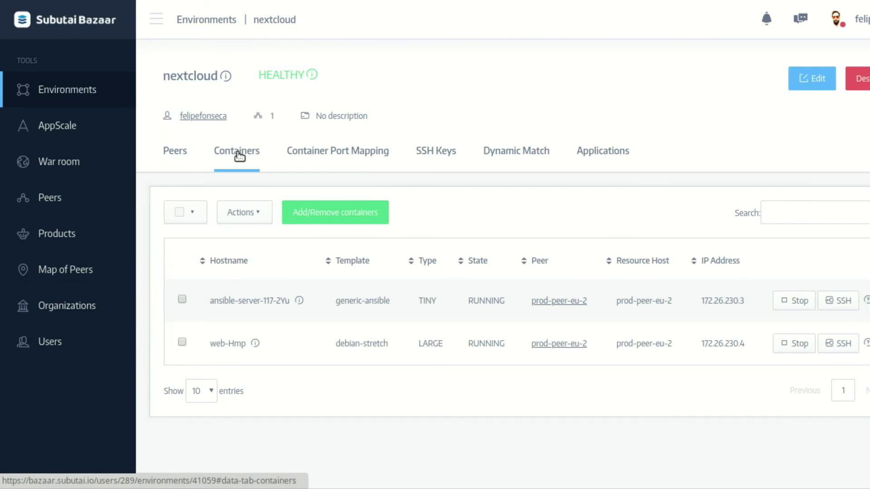
click(345, 155)
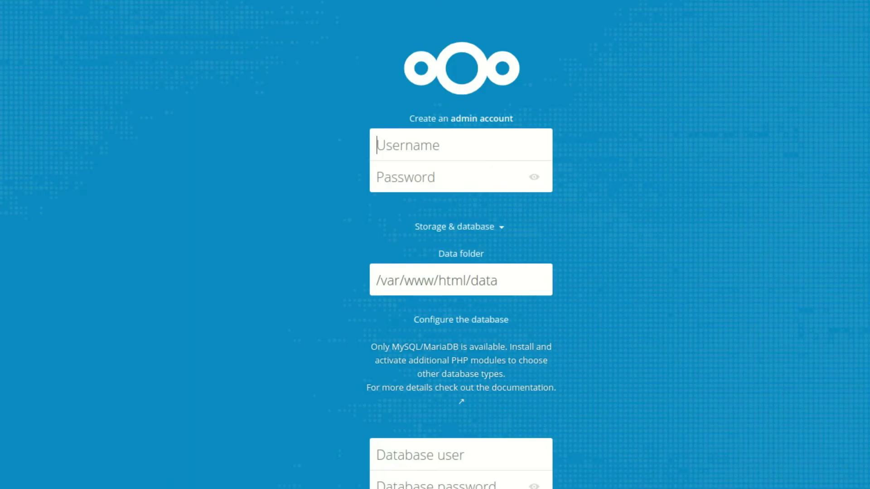
- Create the Nextcloud admin account with the username admin and enter the admin password
text(admin)
key(Tab)
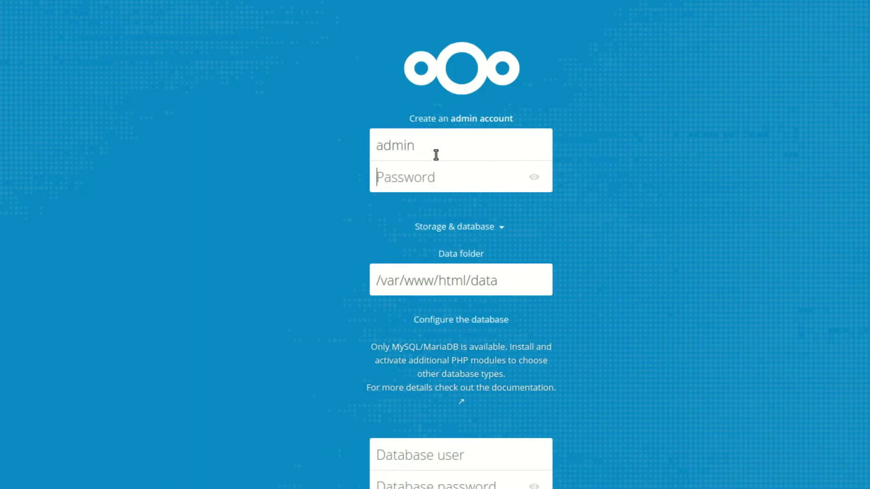
text(*********)
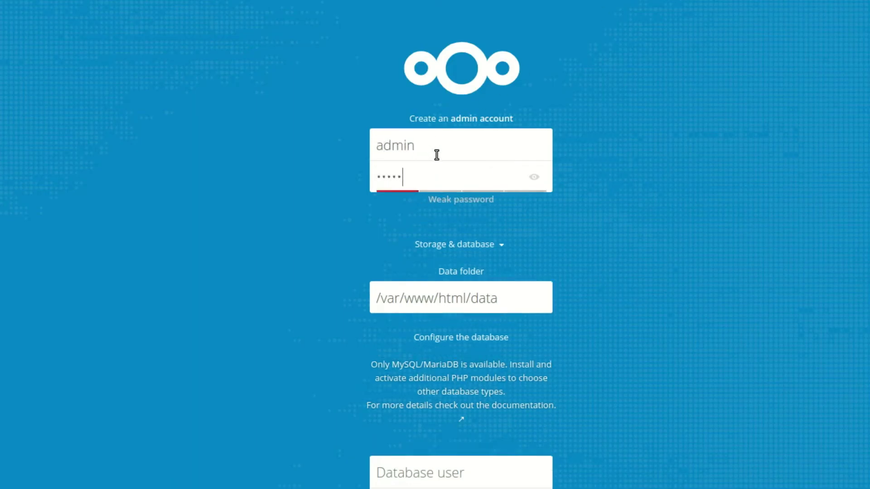
- Set the database user to yourdesireddatabaseusername and enter the database password
scroll(410, 435, down, 5)
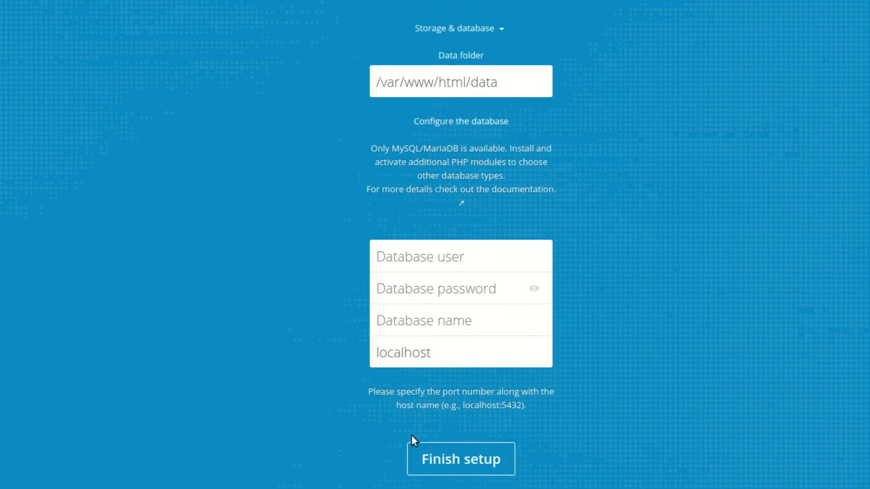
click(442, 263)
text(yourdesireddatabaseusername)
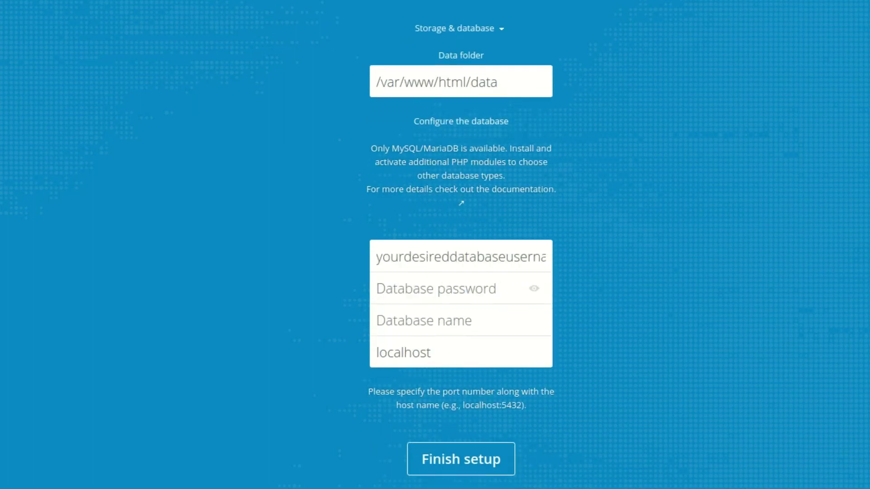
click(506, 292)
key(ctrl+v)
- Set the database name to yourdesireddatabasename, finish the Nextcloud setup and dismiss the welcome window
click(497, 321)
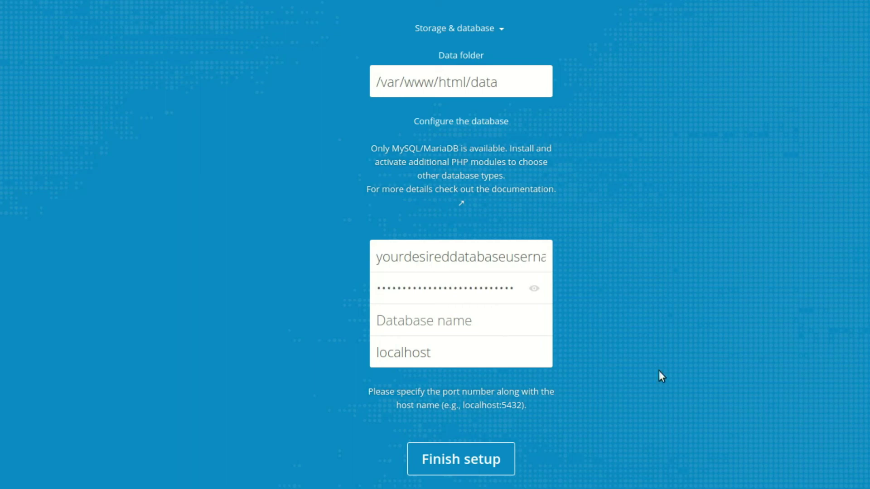
text(yourdesireddatabasename)
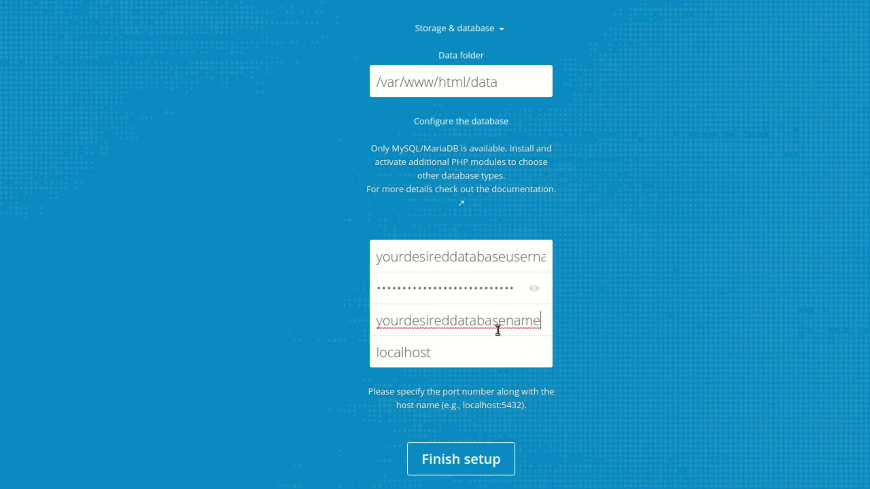
click(483, 471)
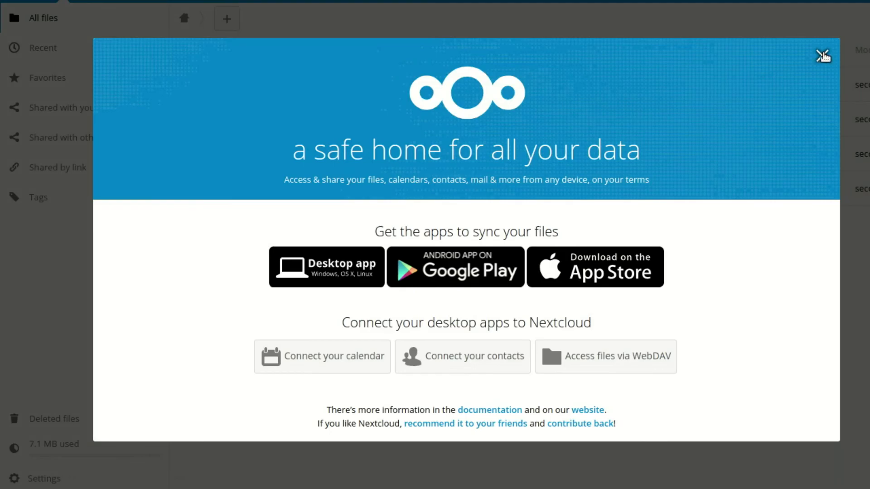
click(822, 57)
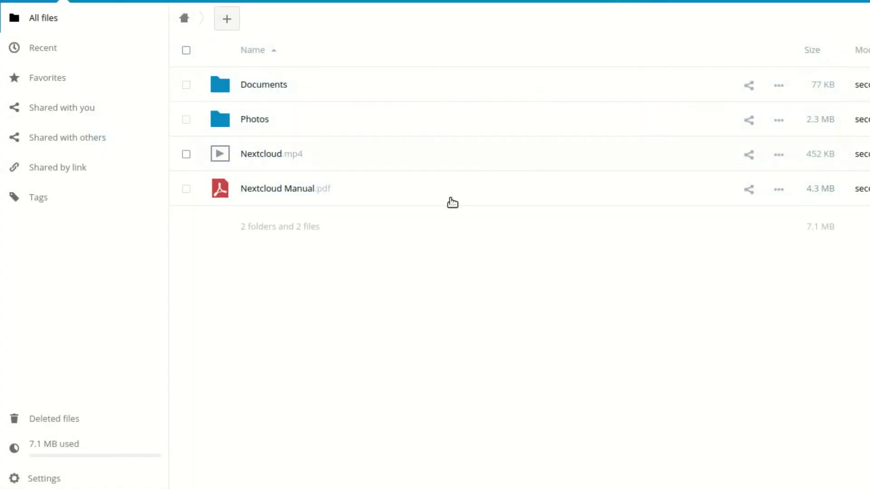